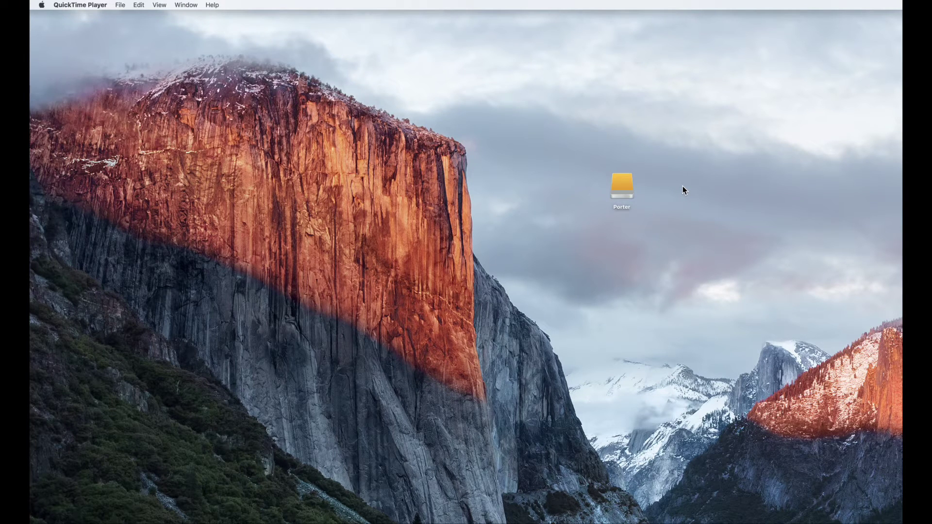
Step: Open the Porter drive and create two new untitled folders on it
{"action": "left_click", "coordinate": [622, 189]}
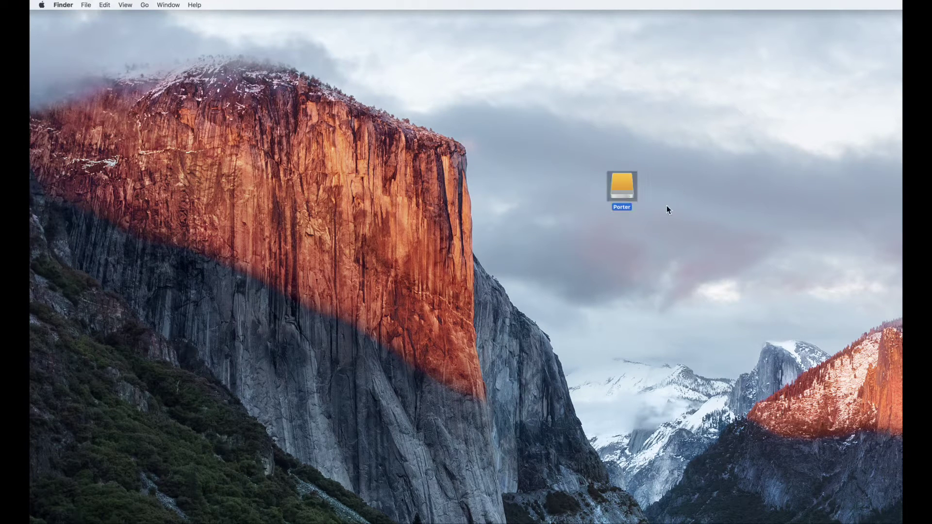
{"action": "double_click", "coordinate": [622, 191]}
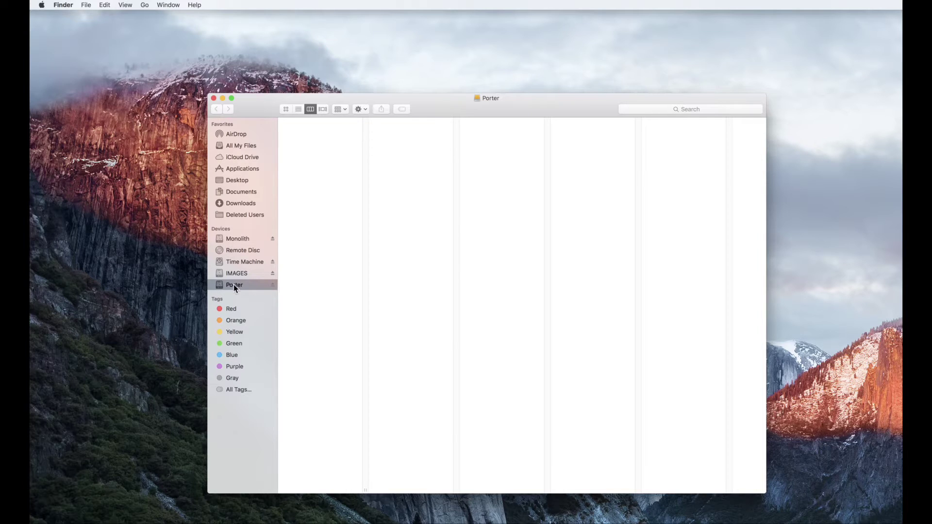
{"action": "left_click", "coordinate": [86, 5]}
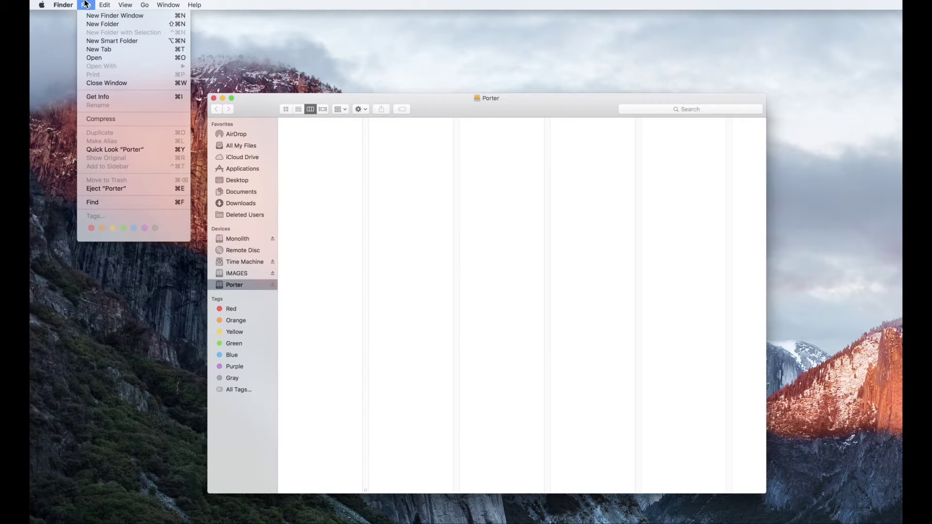
{"action": "left_click", "coordinate": [84, 25]}
{"action": "left_click", "coordinate": [322, 160]}
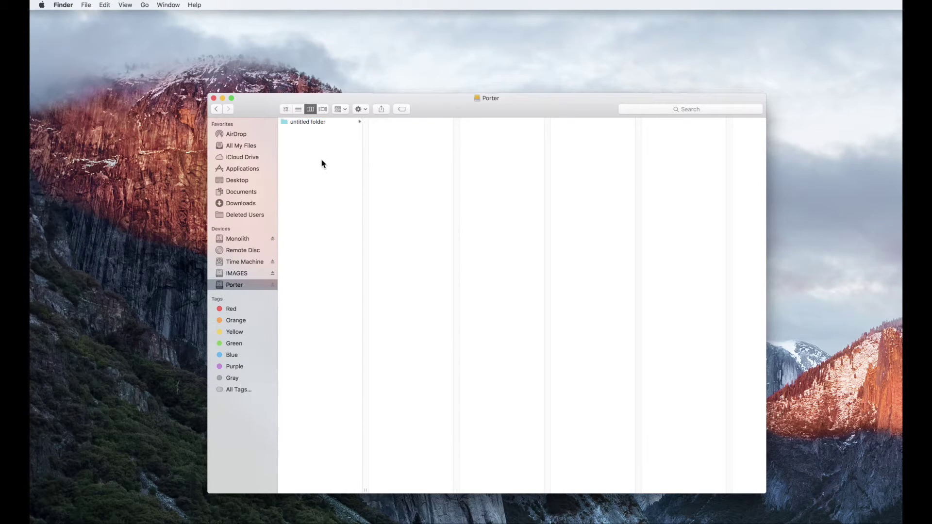
{"action": "left_click", "coordinate": [86, 5]}
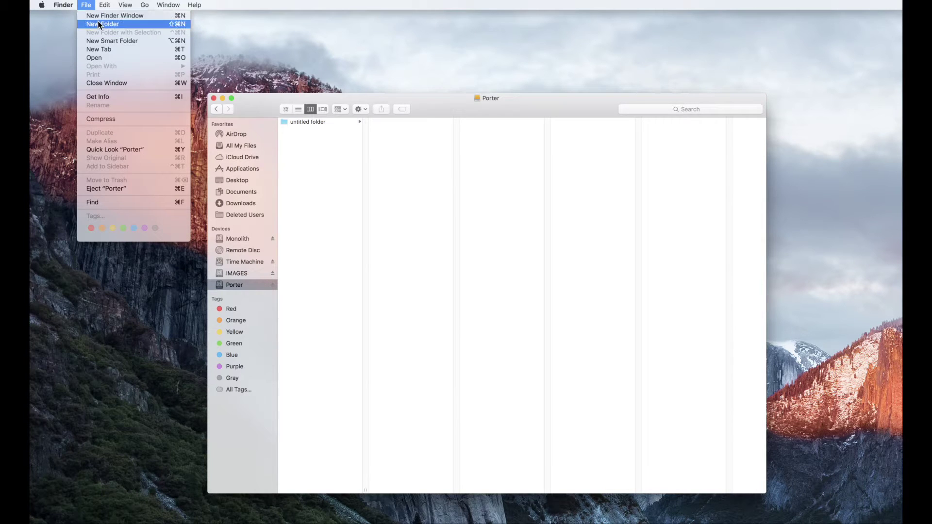
{"action": "left_click", "coordinate": [98, 24]}
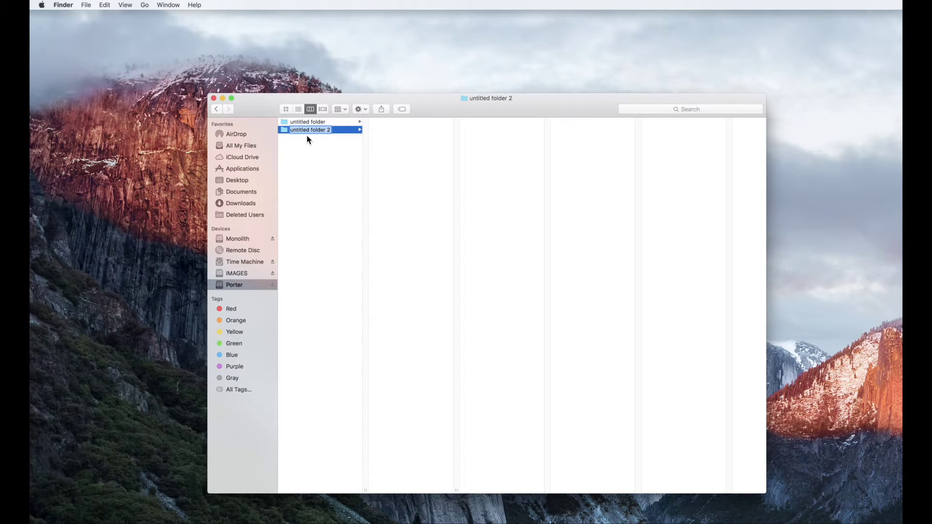
Step: Rename the new folders to 'LR6_Catatlogs' and 'Images 2017'
{"action": "type", "text": "LR6_Catatlogs"}
{"action": "key", "text": "Tab"}
{"action": "key", "text": "BackSpace"}
{"action": "type", "text": "Images 2017"}
{"action": "key", "text": "Return"}
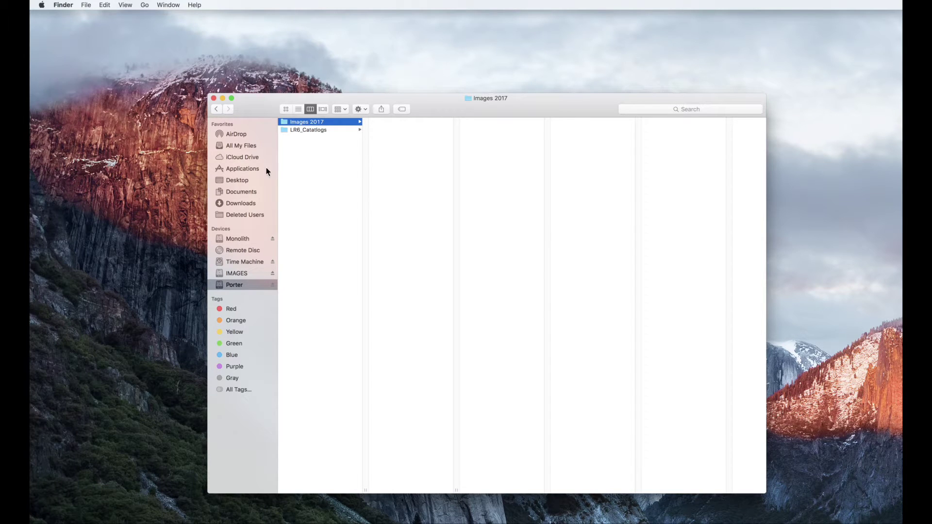
Step: Launch Adobe Lightroom from its folder in Applications
{"action": "left_click", "coordinate": [248, 170]}
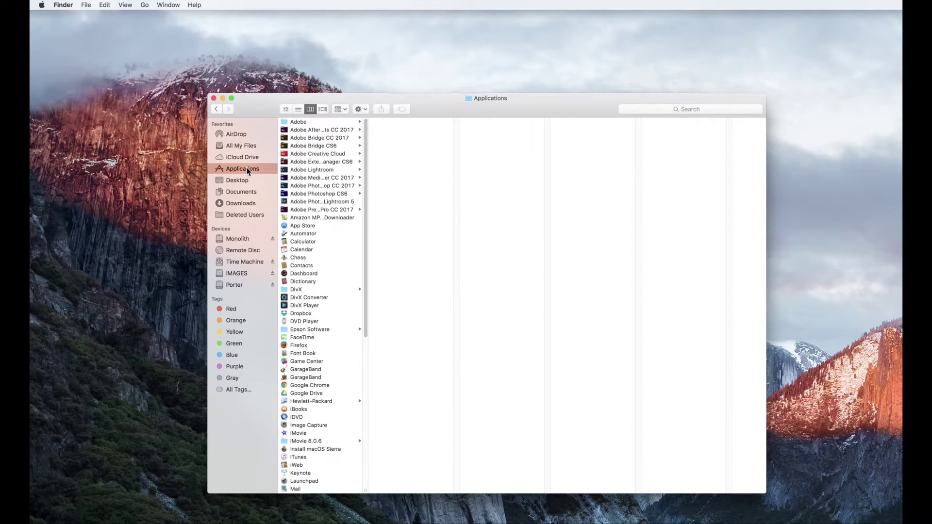
{"action": "left_click", "coordinate": [323, 170]}
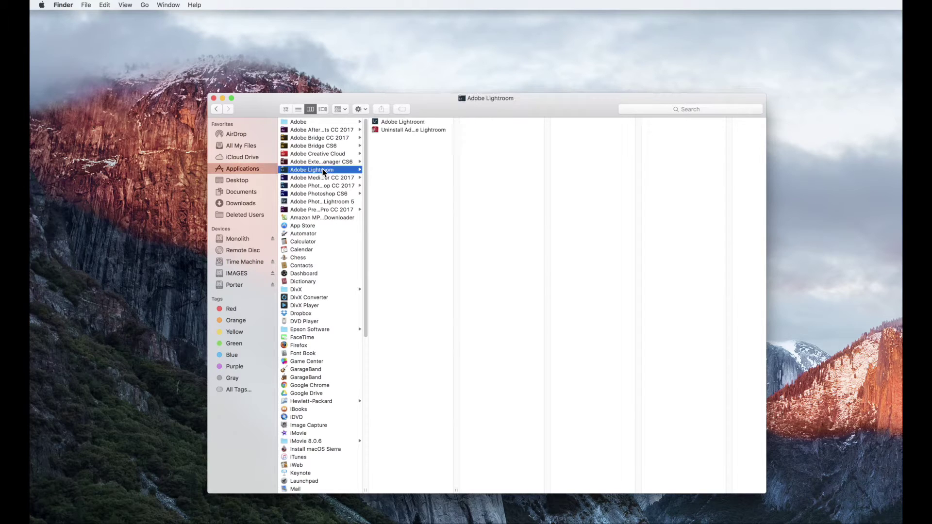
{"action": "double_click", "coordinate": [401, 122]}
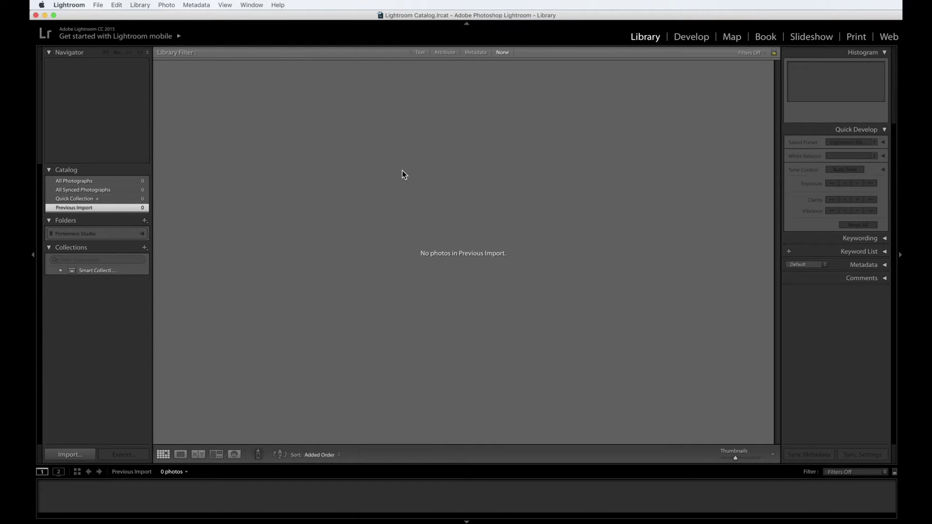
Step: Choose File > New Catalog… in Lightroom
{"action": "left_click", "coordinate": [97, 5]}
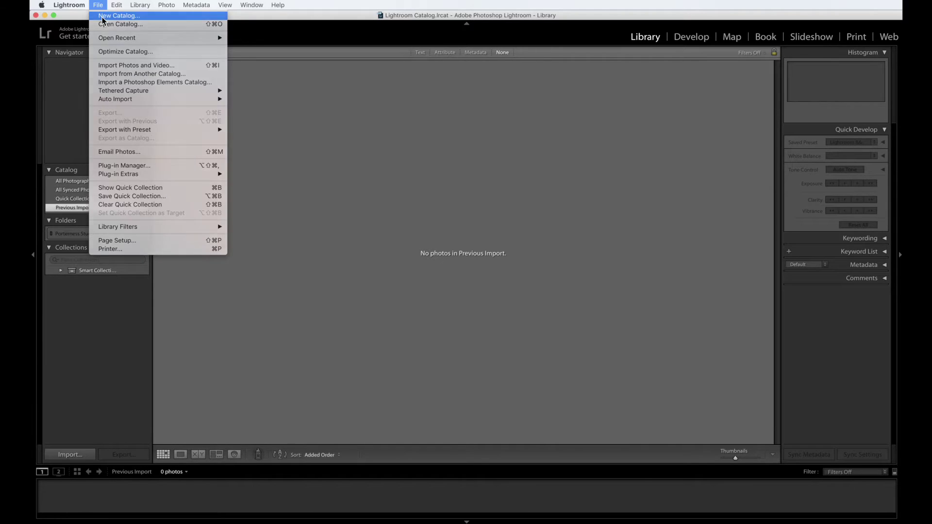
{"action": "left_click", "coordinate": [103, 16]}
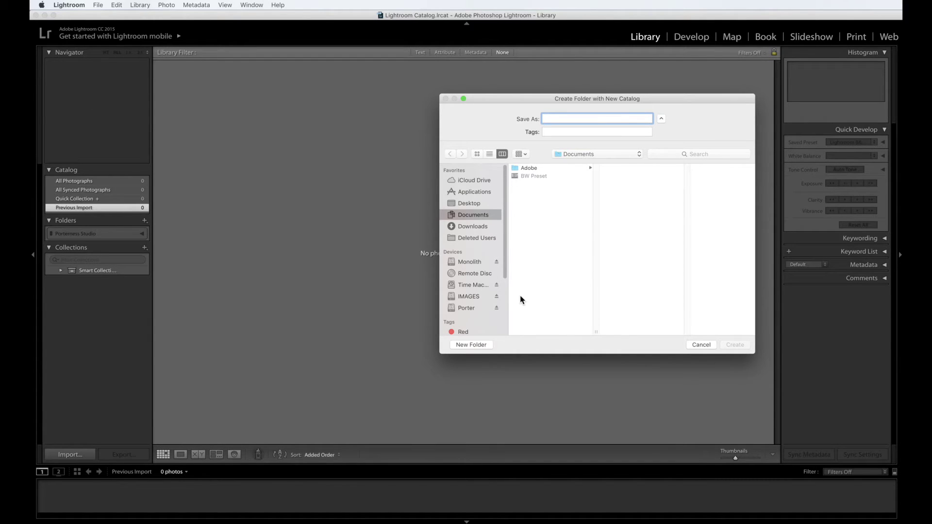
Step: Create the catalog 'Porter_Photo_50' inside LR6_Catatlogs on the Porter drive
{"action": "left_click", "coordinate": [463, 310]}
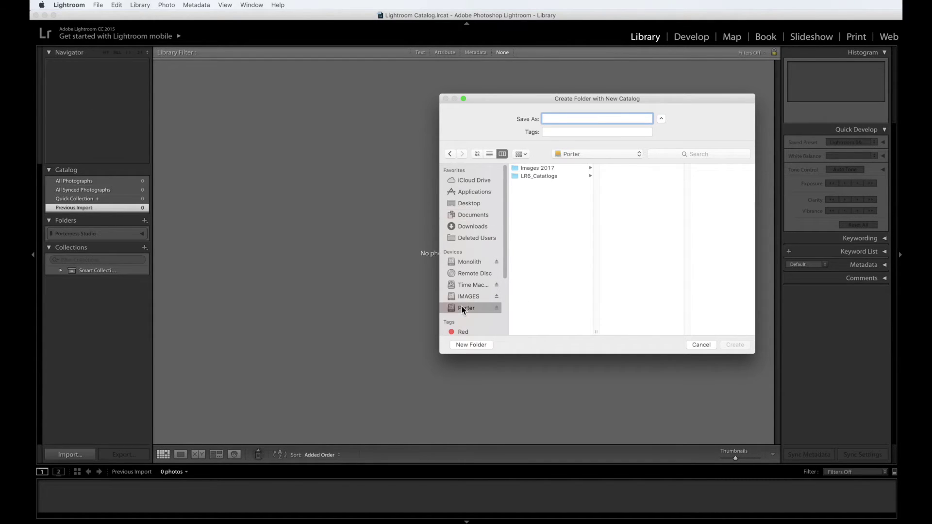
{"action": "left_click", "coordinate": [543, 203]}
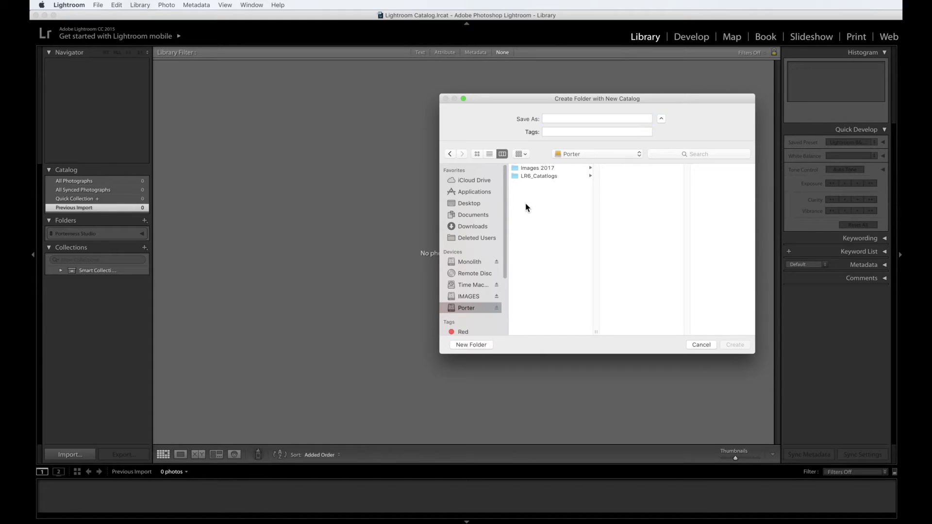
{"action": "left_click", "coordinate": [537, 176]}
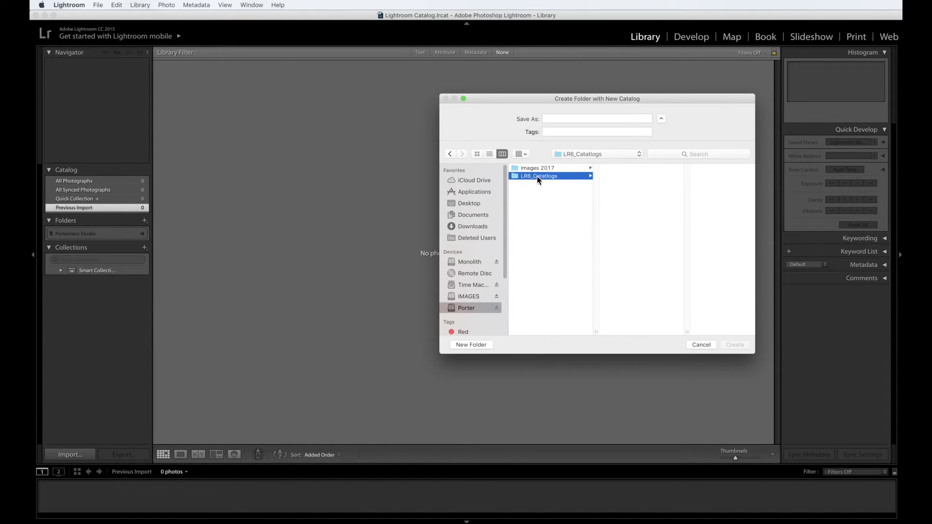
{"action": "left_click", "coordinate": [554, 120]}
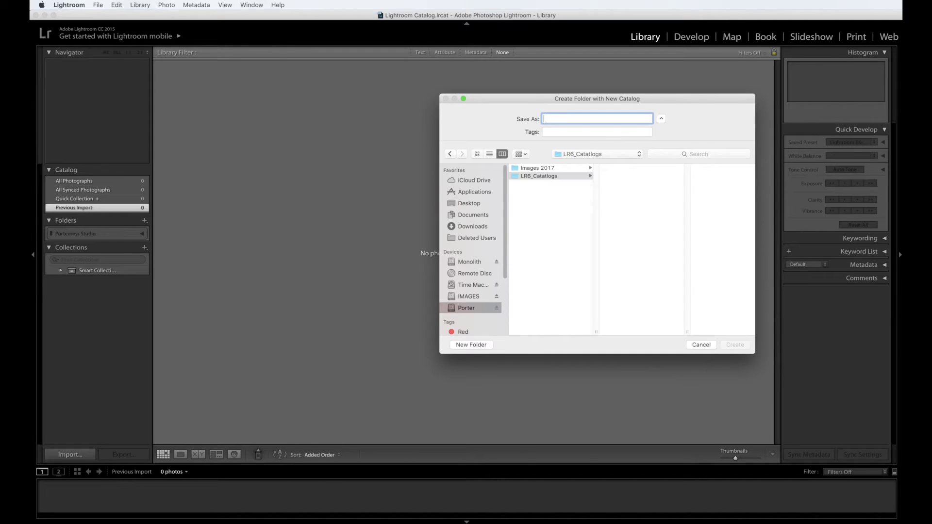
{"action": "type", "text": "Porter_Photo_5"}
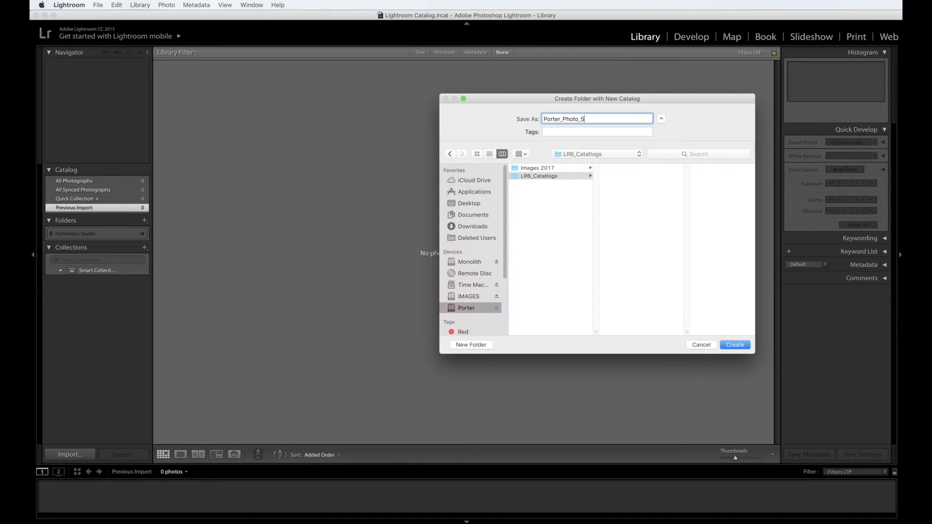
{"action": "type", "text": "0"}
{"action": "left_click", "coordinate": [544, 177]}
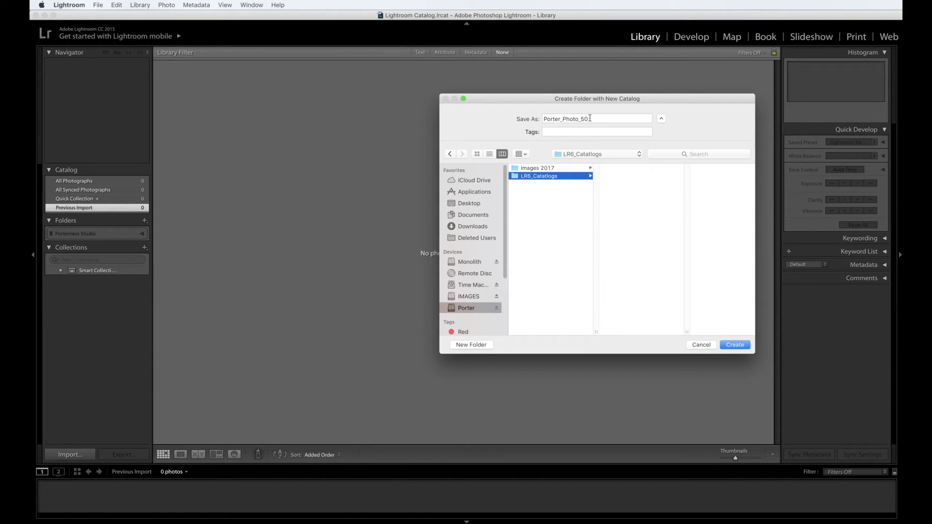
{"action": "left_click", "coordinate": [735, 345]}
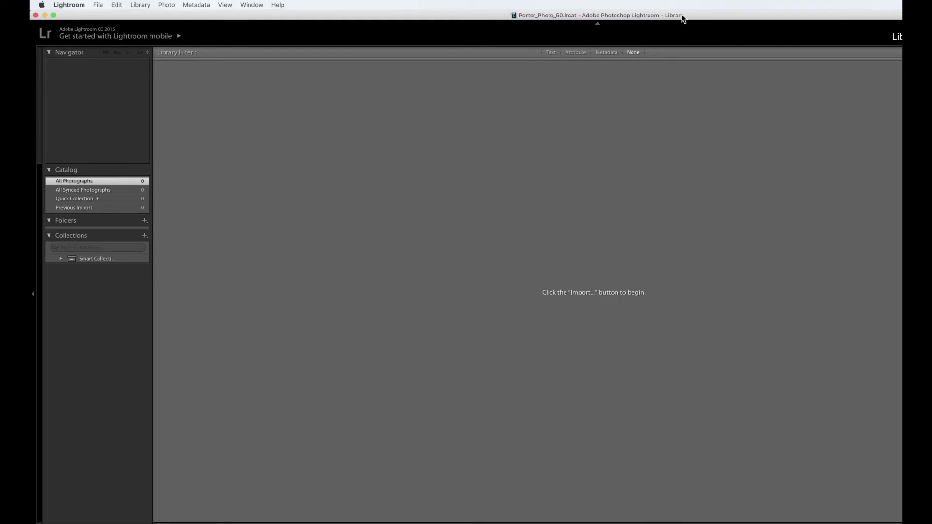
Step: Hide Lightroom and browse Porter > LR6_Catatlogs > Porter_Photo_50 to select Porter_Photo_50.lrcat
{"action": "left_click", "coordinate": [37, 16]}
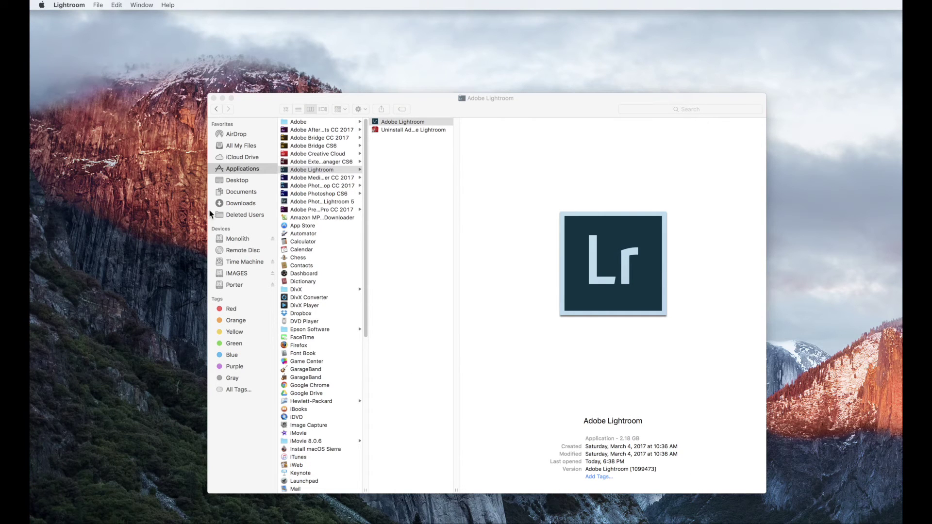
{"action": "left_click", "coordinate": [235, 285]}
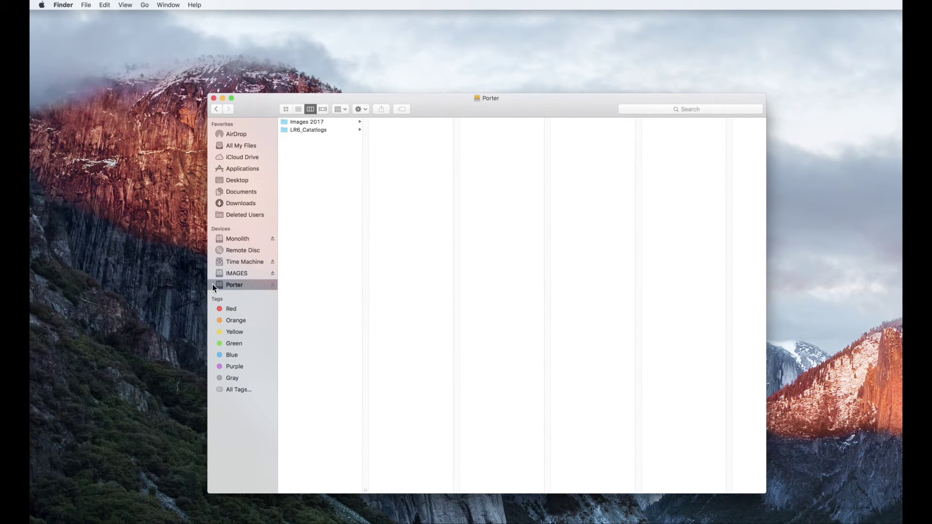
{"action": "left_click", "coordinate": [321, 132]}
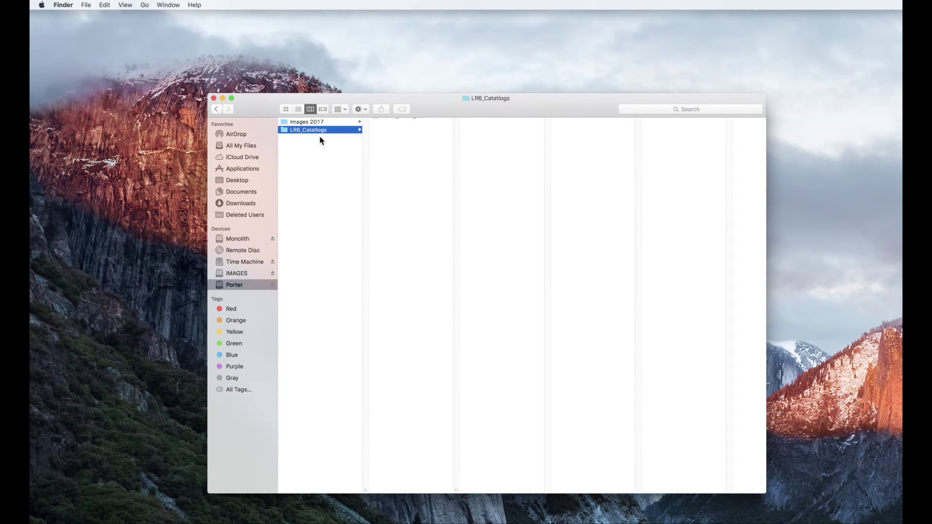
{"action": "left_click", "coordinate": [400, 123]}
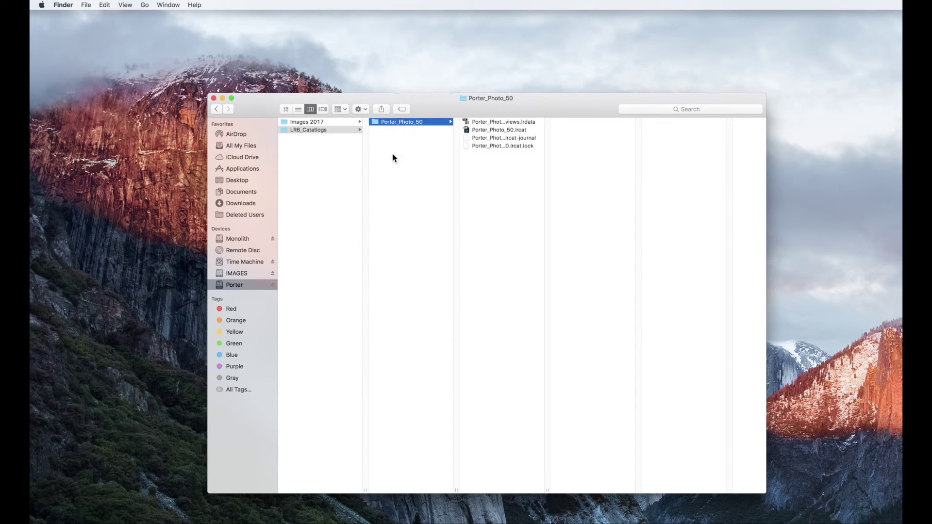
{"action": "left_click", "coordinate": [523, 128]}
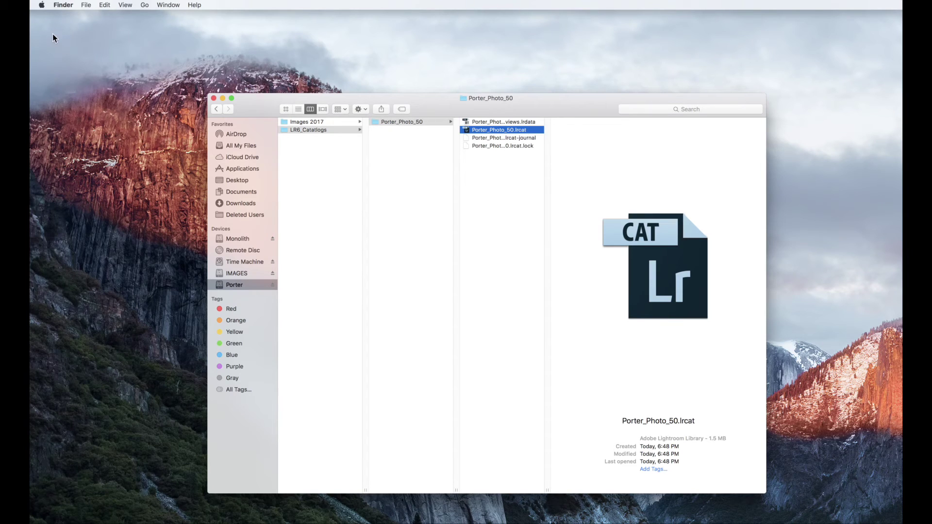
Step: Tag Porter_Photo_50.lrcat, the Porter_Photo_50 folder and LR6_Catatlogs red
{"action": "left_click", "coordinate": [86, 5]}
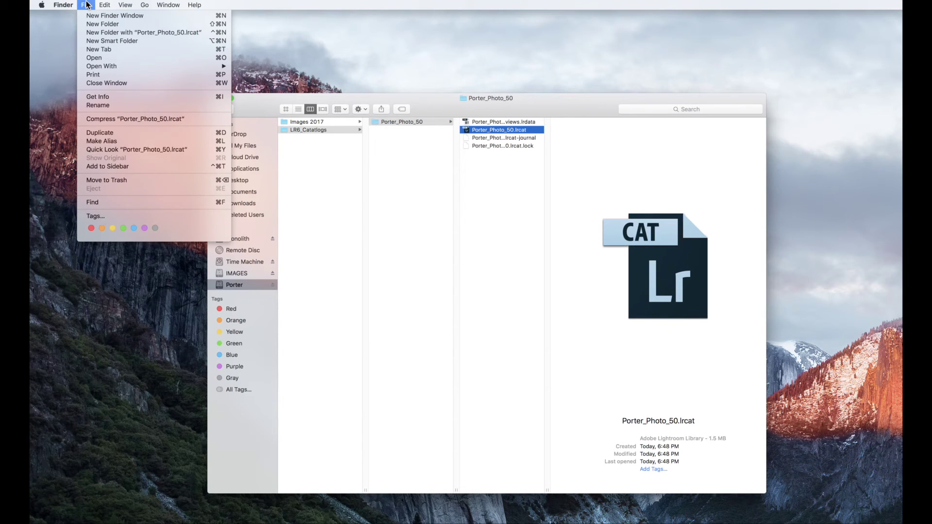
{"action": "left_click", "coordinate": [91, 226]}
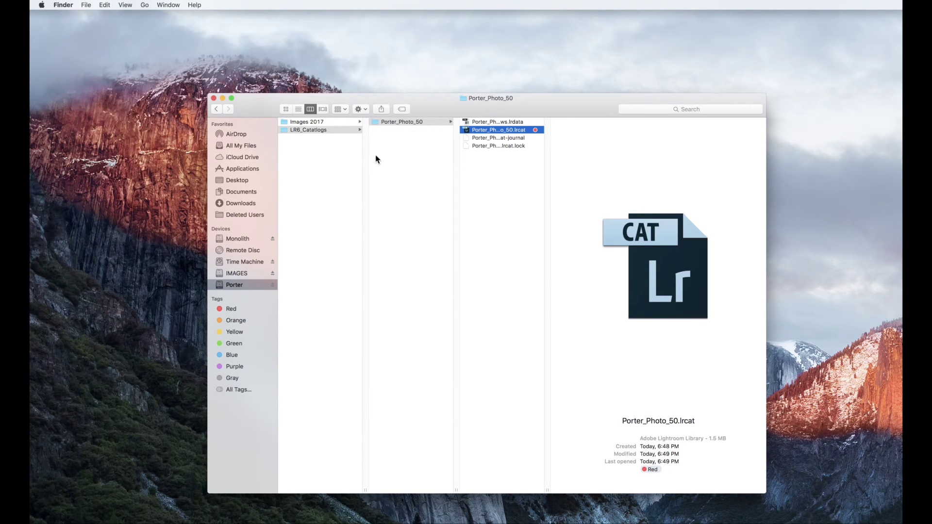
{"action": "right_click", "coordinate": [422, 124]}
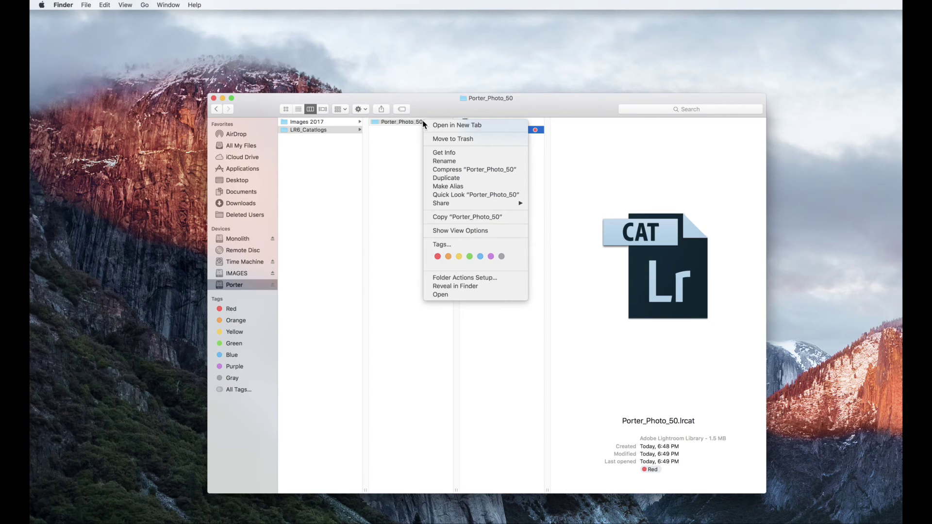
{"action": "left_click", "coordinate": [437, 256]}
{"action": "left_click", "coordinate": [318, 131]}
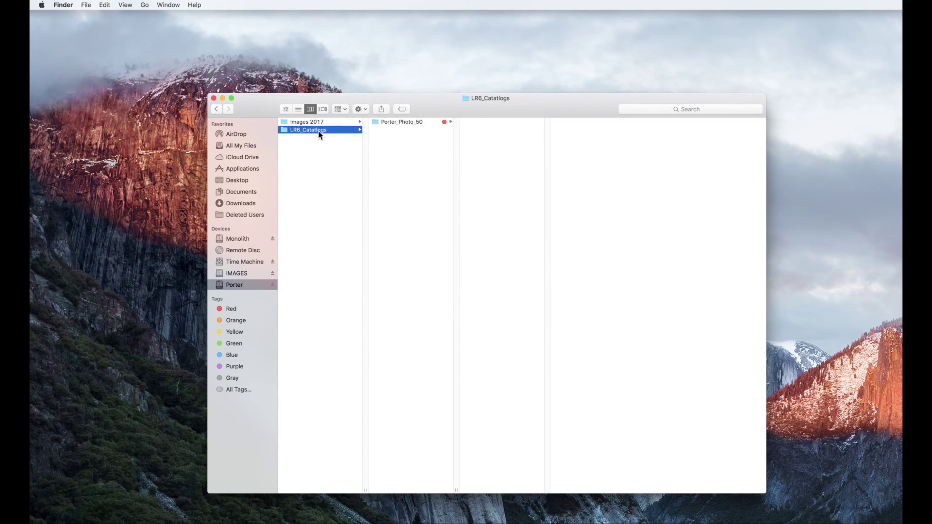
{"action": "right_click", "coordinate": [319, 130]}
{"action": "left_click", "coordinate": [334, 268]}
Step: Navigate back to Porter_Photo_50.lrcat and open it in Lightroom
{"action": "left_click", "coordinate": [219, 289]}
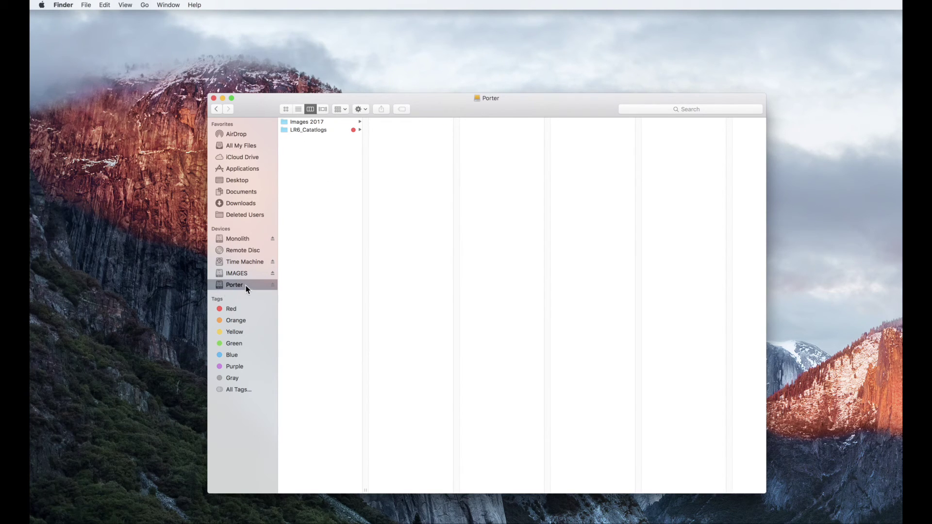
{"action": "left_click", "coordinate": [321, 133]}
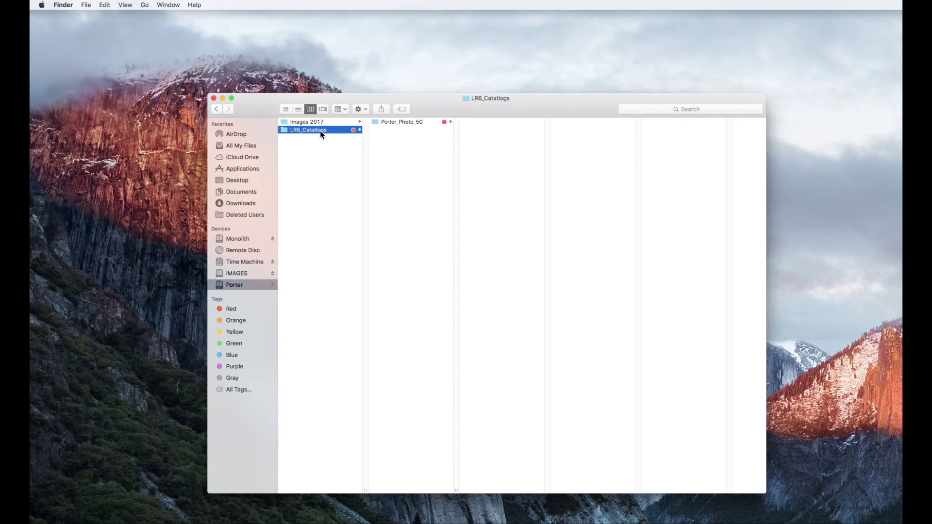
{"action": "left_click", "coordinate": [413, 122]}
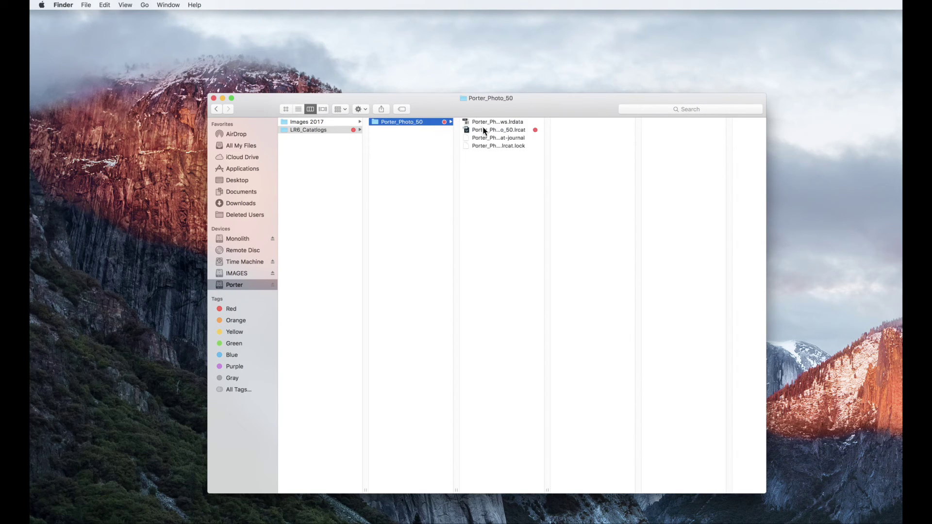
{"action": "left_click", "coordinate": [484, 131]}
{"action": "double_click", "coordinate": [484, 129]}
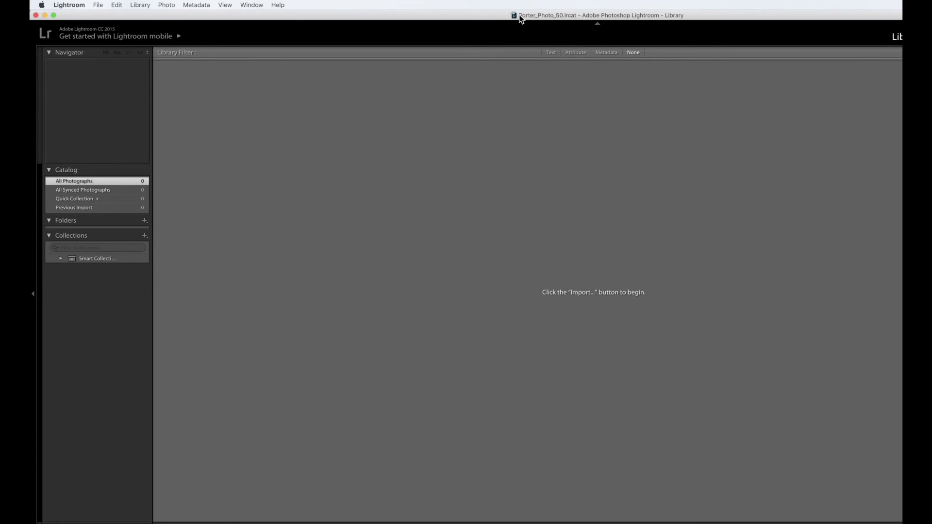
Step: Hide Lightroom to view the red-tagged catalog file in Finder
{"action": "left_click", "coordinate": [36, 16]}
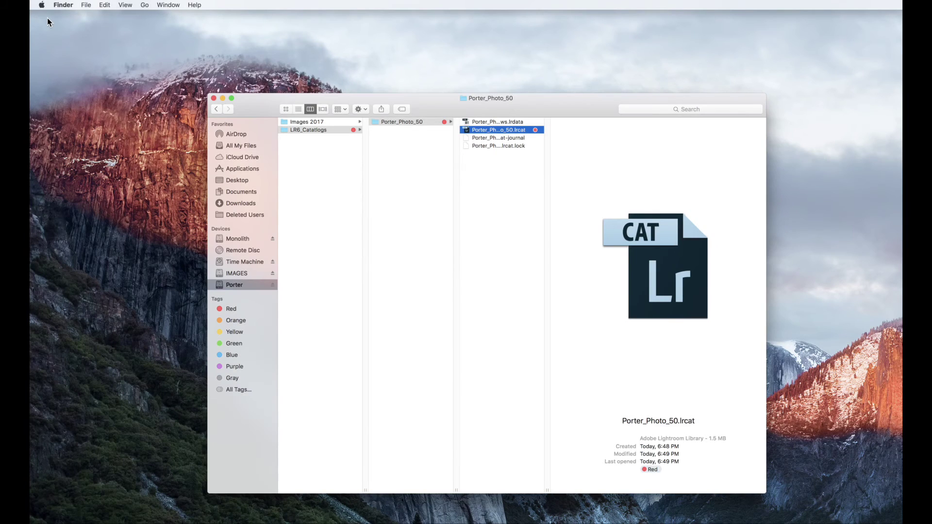